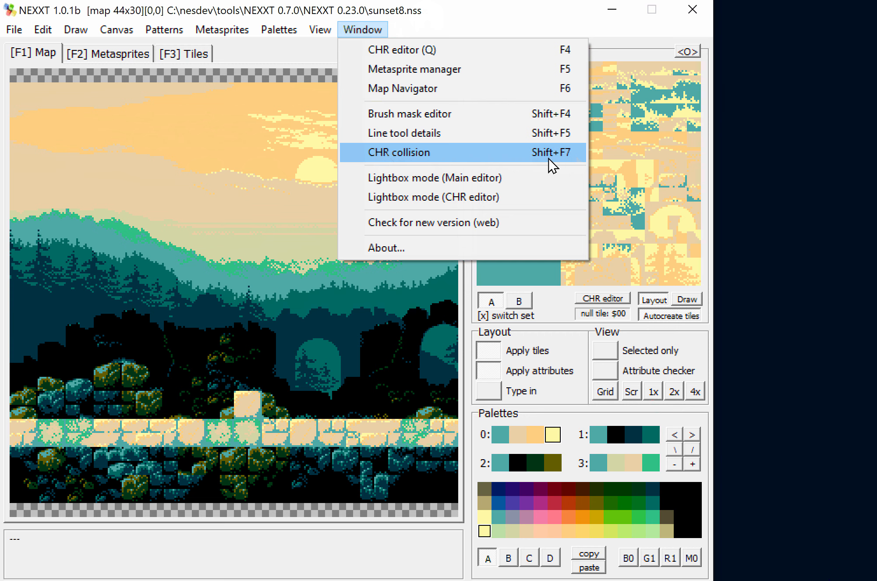
# Open the CHR collision window and try switching collision bit 0 on and off for the first tile in the tileset
pyautogui.click(508, 154)
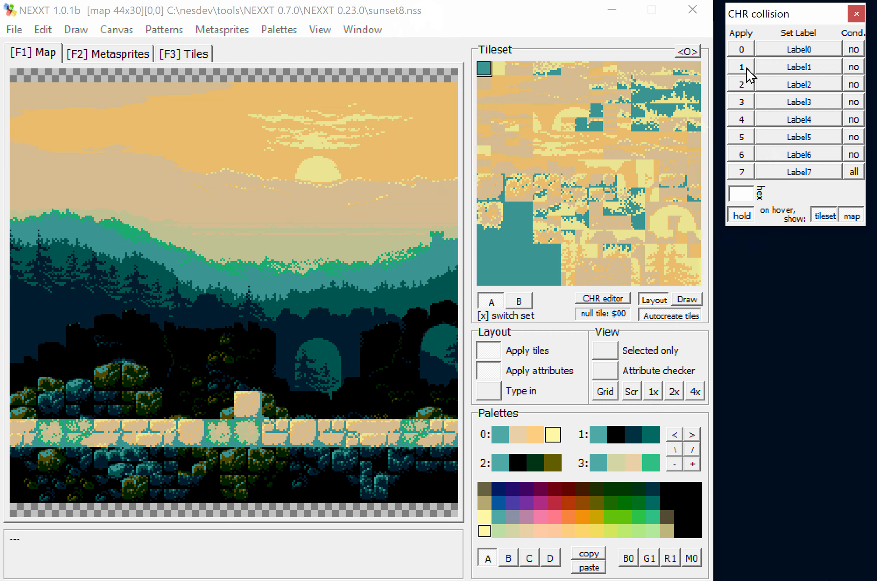
pyautogui.click(740, 50)
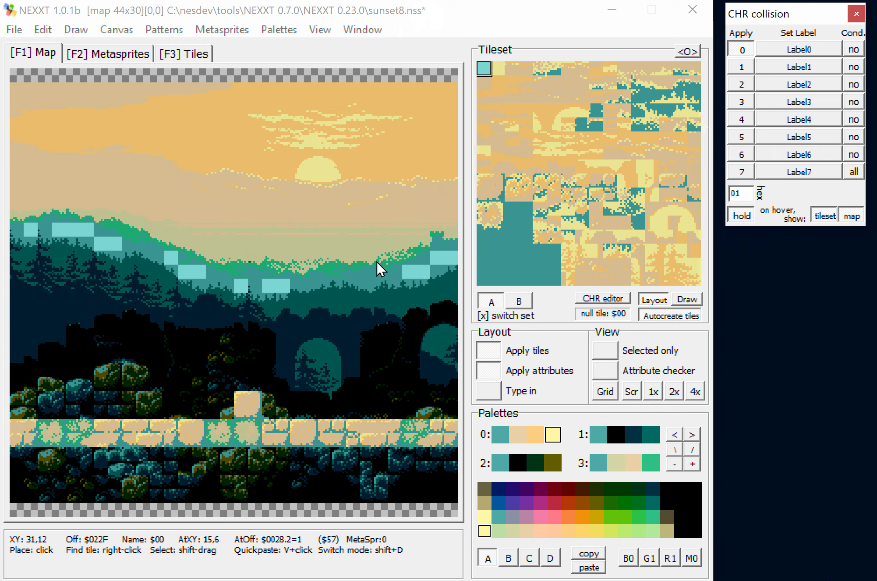
pyautogui.click(736, 52)
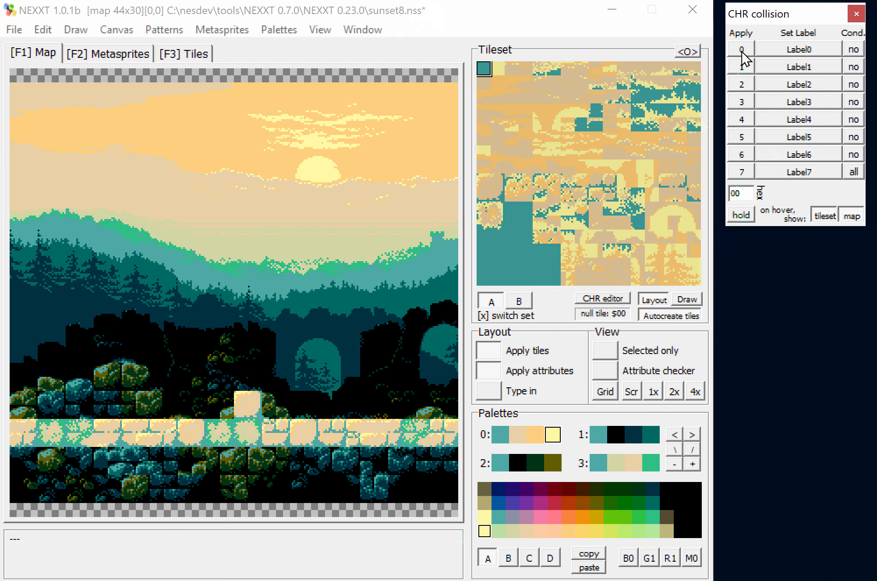
pyautogui.click(741, 51)
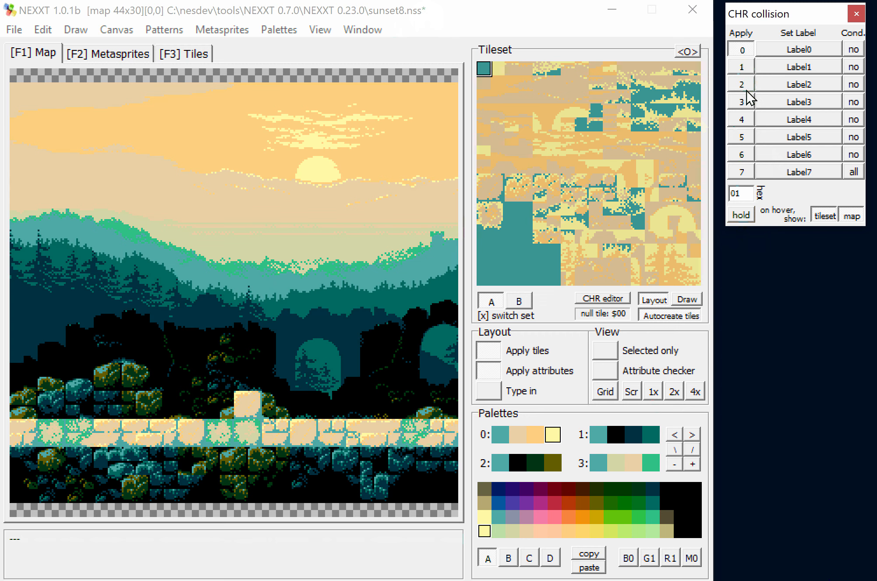
pyautogui.click(741, 216)
pyautogui.click(743, 49)
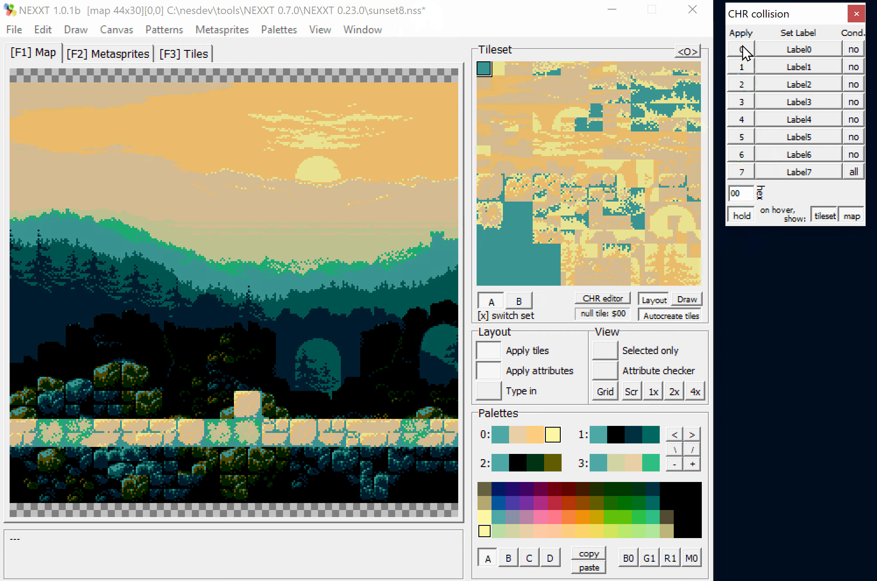
# Rename the label of collision bit 0 as Solid
pyautogui.click(790, 52)
pyautogui.hotkey('shift', 'Right')
pyautogui.hotkey('shift', 'Right')
pyautogui.hotkey('shift', 'Right')
pyautogui.hotkey('shift', 'Right')
pyautogui.hotkey('shift', 'Right')
pyautogui.hotkey('shift', 'Right')
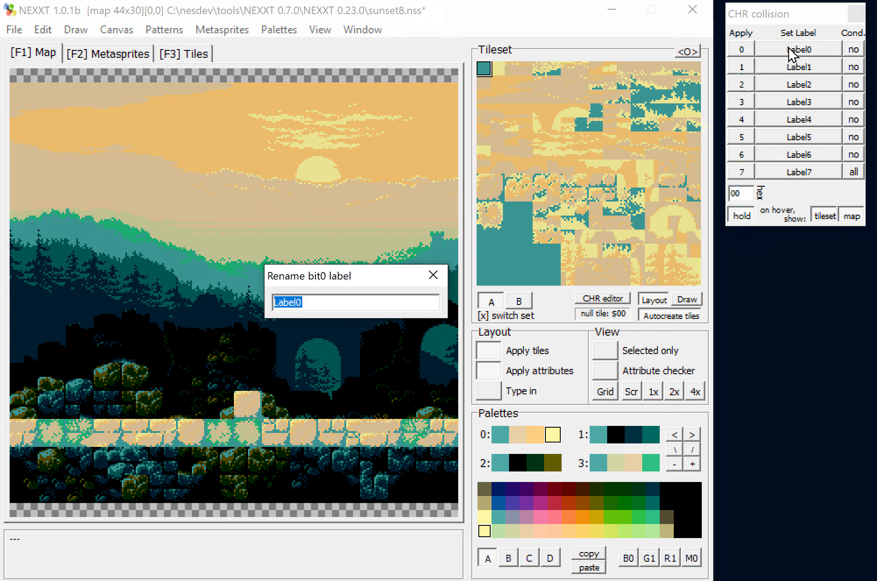
pyautogui.write('Solid')
pyautogui.press('Return')
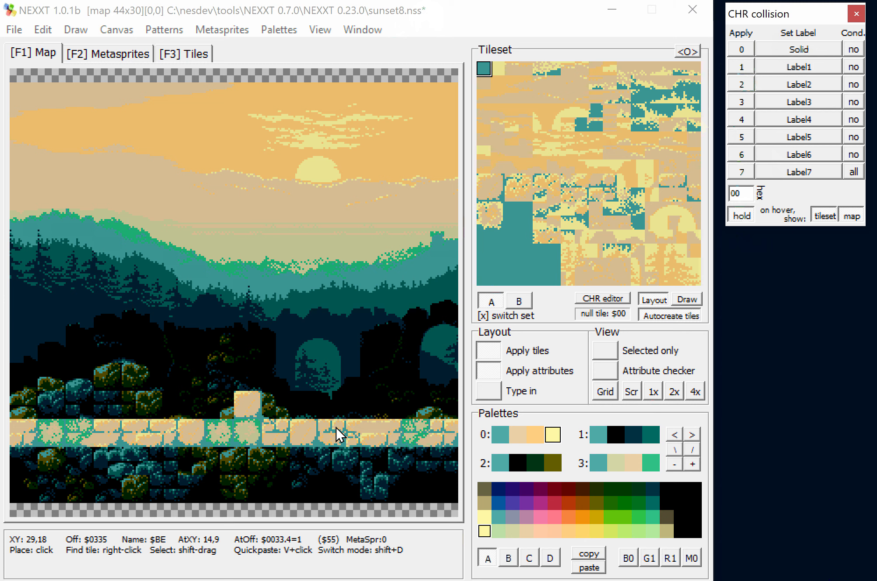
# Mark a single stone tile and an adjacent pair of stone tiles in the tileset as Solid
pyautogui.click(610, 176)
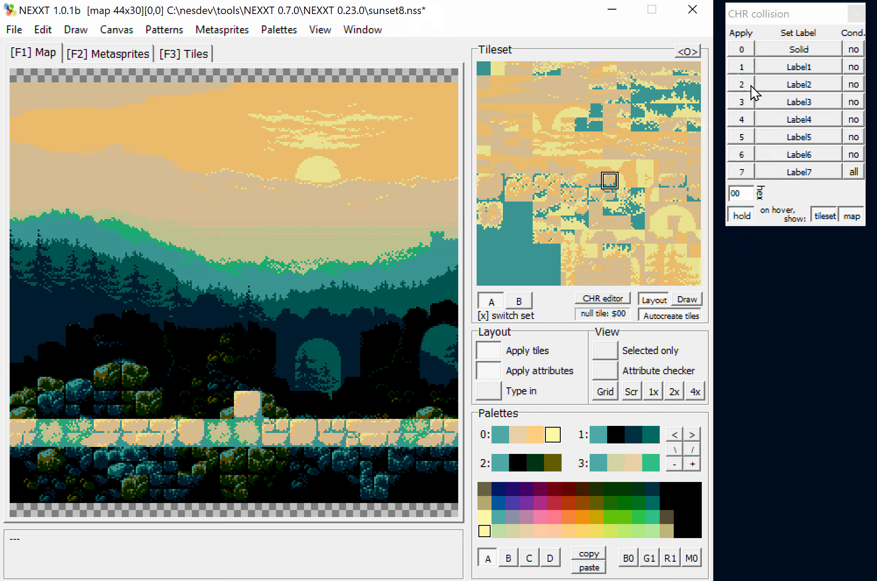
pyautogui.click(741, 54)
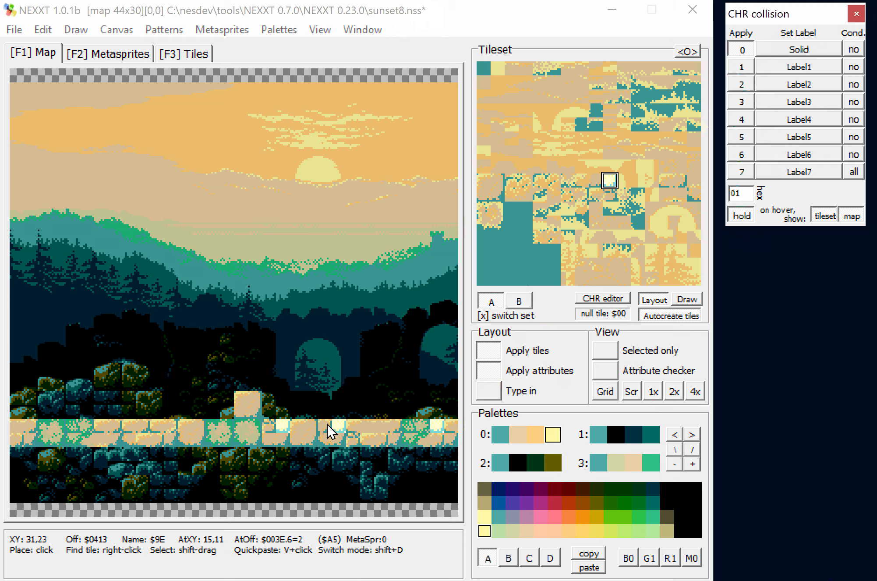
pyautogui.moveTo(661, 182); pyautogui.dragTo(675, 181)
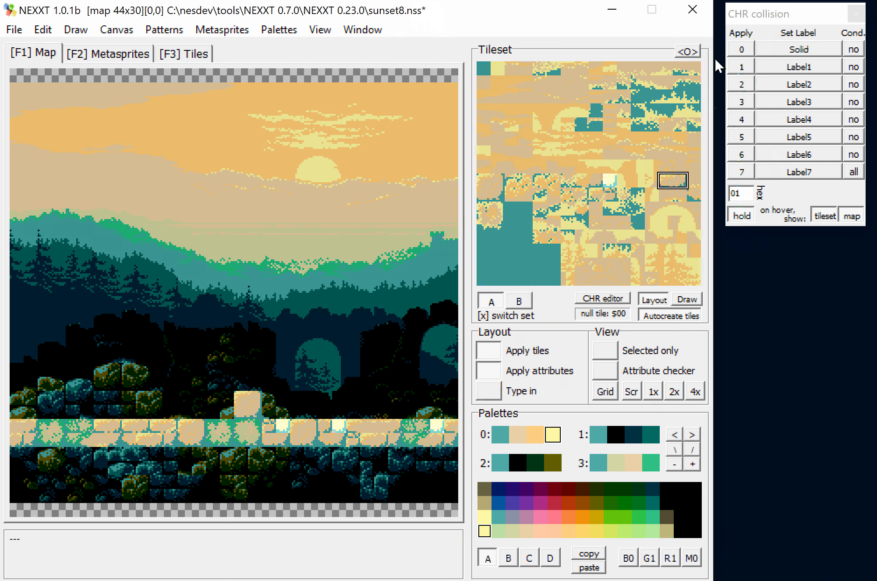
pyautogui.click(740, 50)
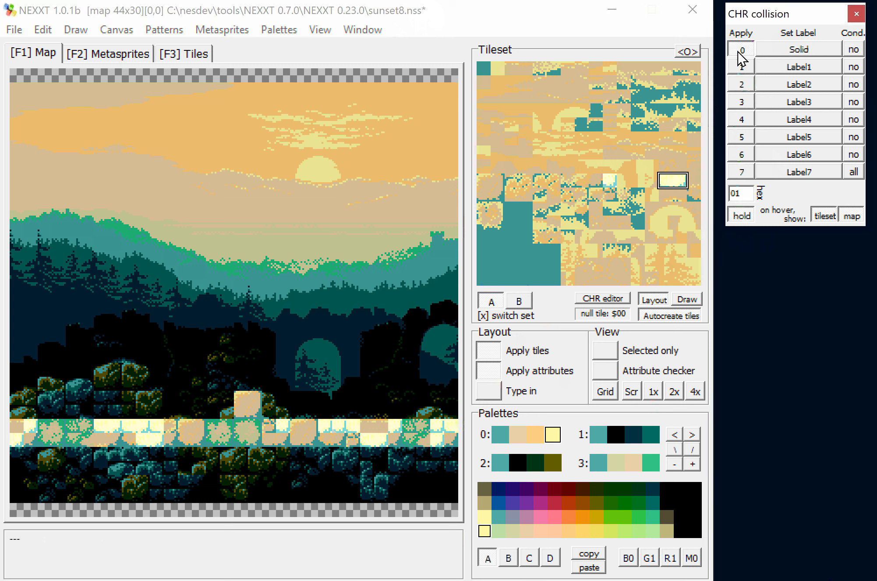
# Find every tile used in the stone walkway across the map and mark all of them as Solid
pyautogui.moveTo(22, 432); pyautogui.dragTo(449, 445)
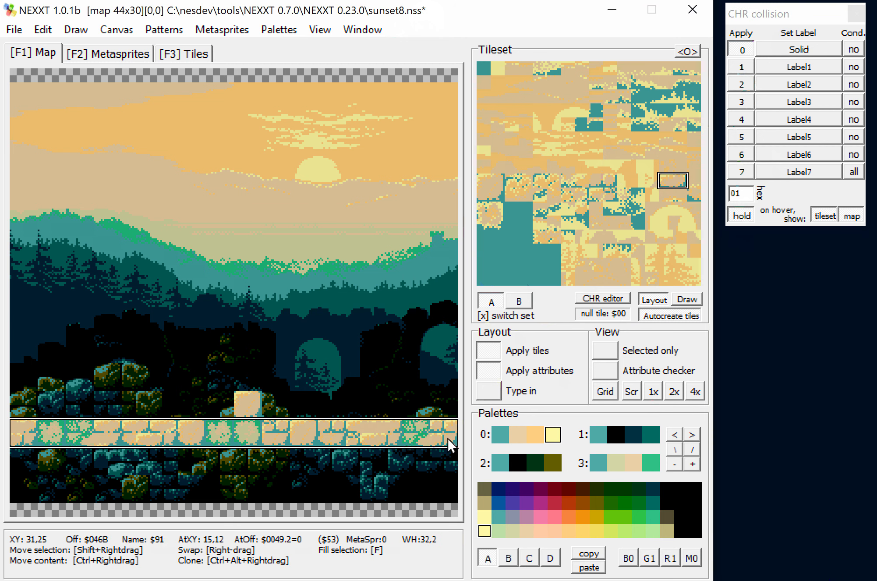
pyautogui.hotkey('ctrl', 'f')
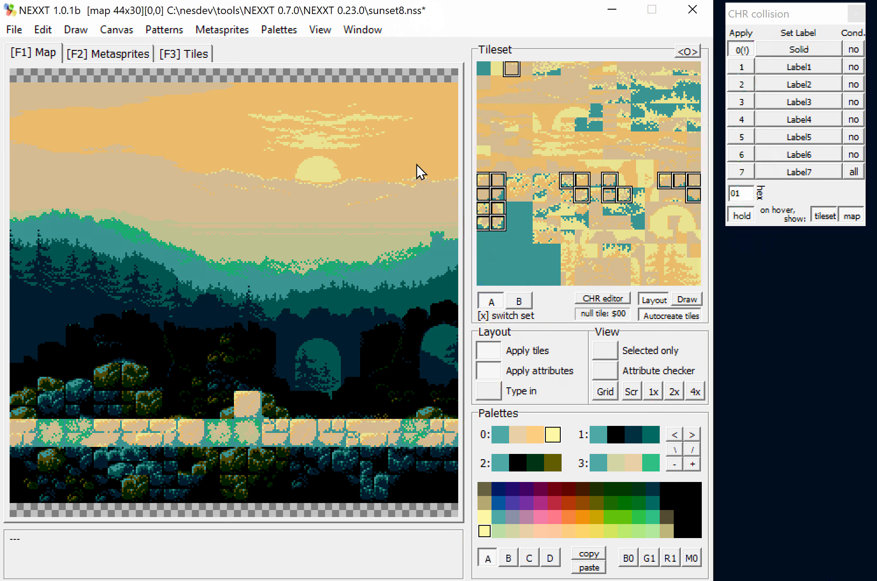
pyautogui.click(165, 30)
pyautogui.moveTo(196, 77)
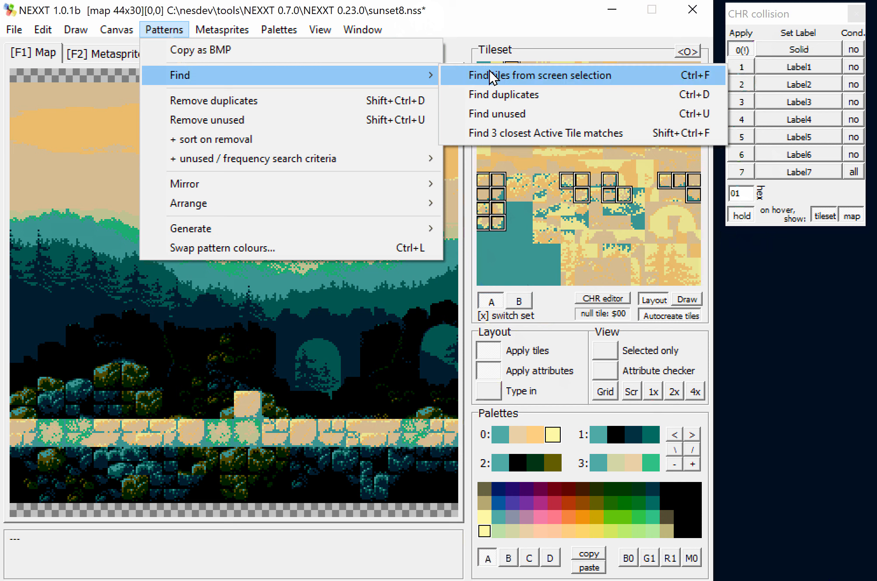
pyautogui.click(540, 80)
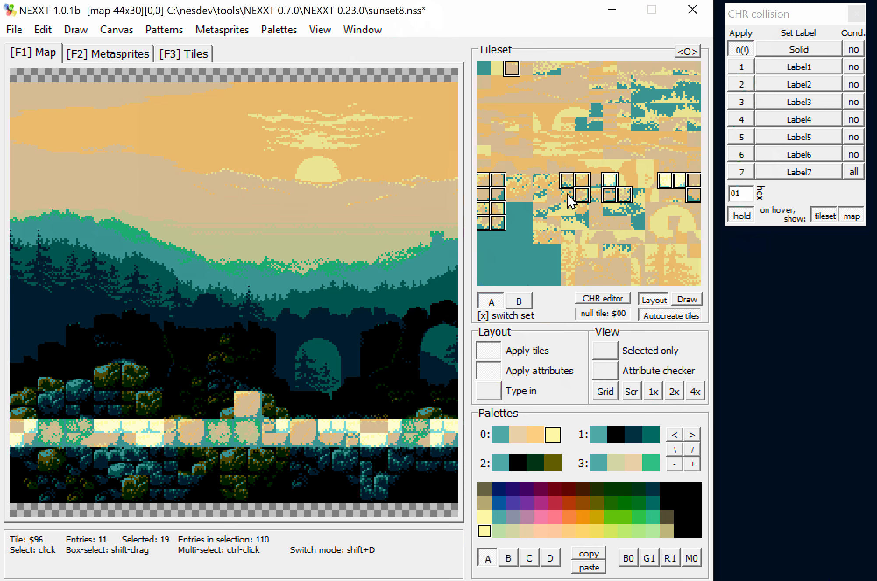
pyautogui.click(741, 51)
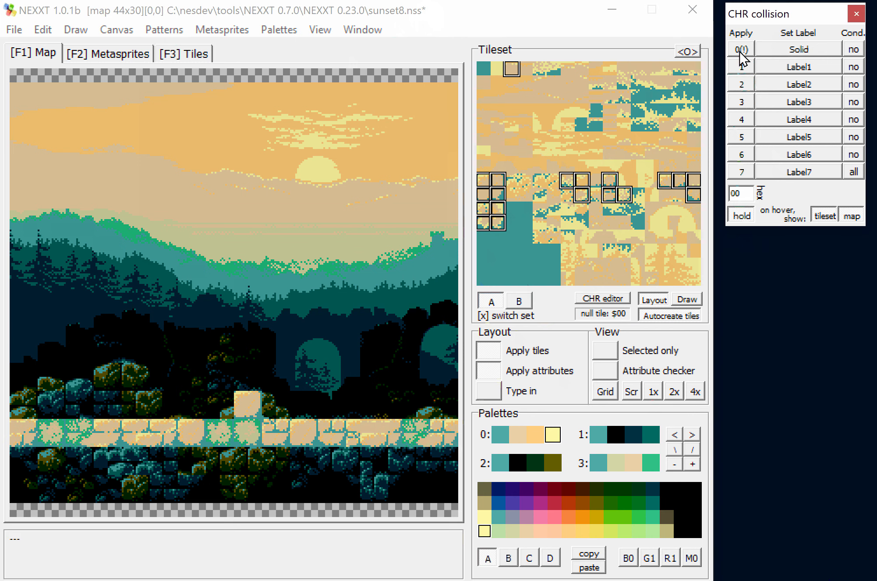
pyautogui.click(740, 50)
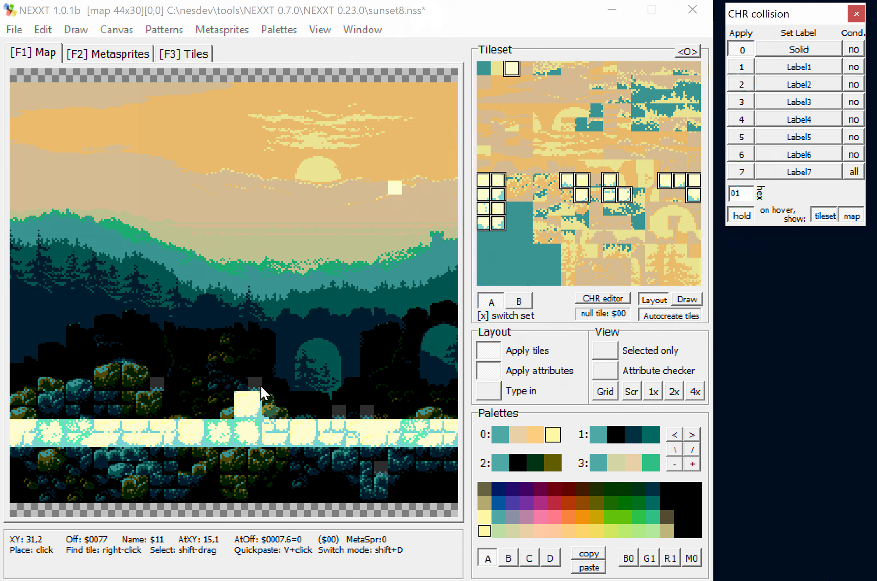
# Set the Solid bit's condition to Subpal 0 and Subpal 3 and enable that condition
pyautogui.rightClick(854, 52)
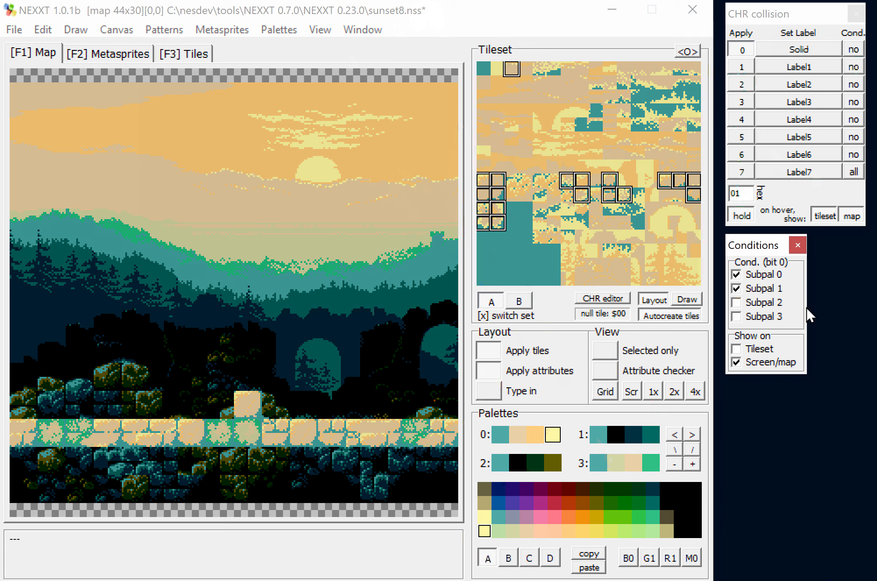
pyautogui.click(737, 288)
pyautogui.click(738, 317)
pyautogui.click(852, 49)
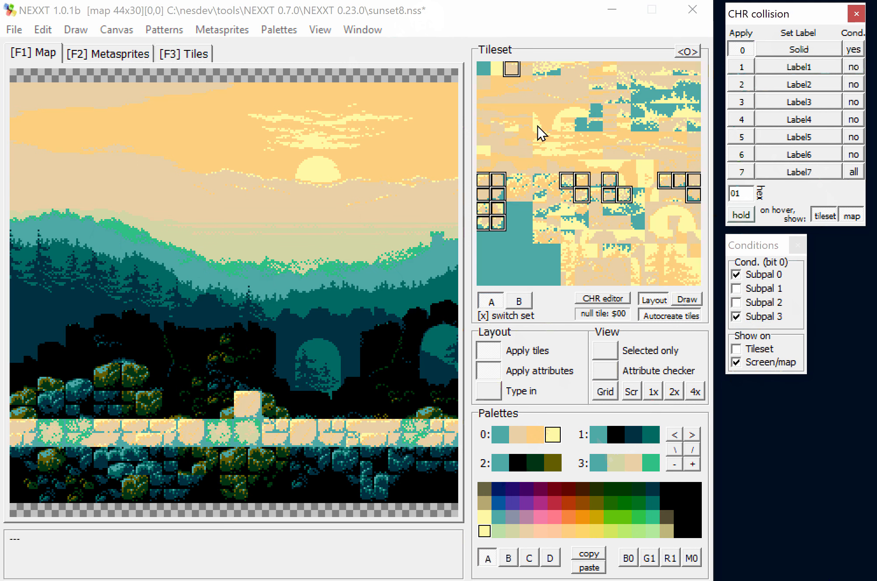
# Inspect the Solid tile in the tileset's first row in the CHR Editor and isolate where it appears on the map
pyautogui.doubleClick(510, 67)
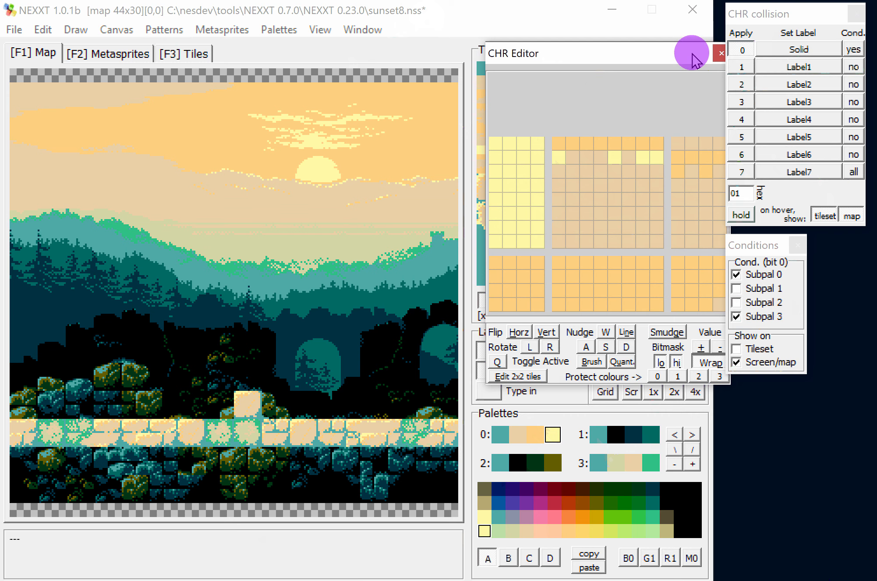
pyautogui.moveTo(692, 53); pyautogui.dragTo(646, 80)
pyautogui.click(679, 80)
pyautogui.click(609, 354)
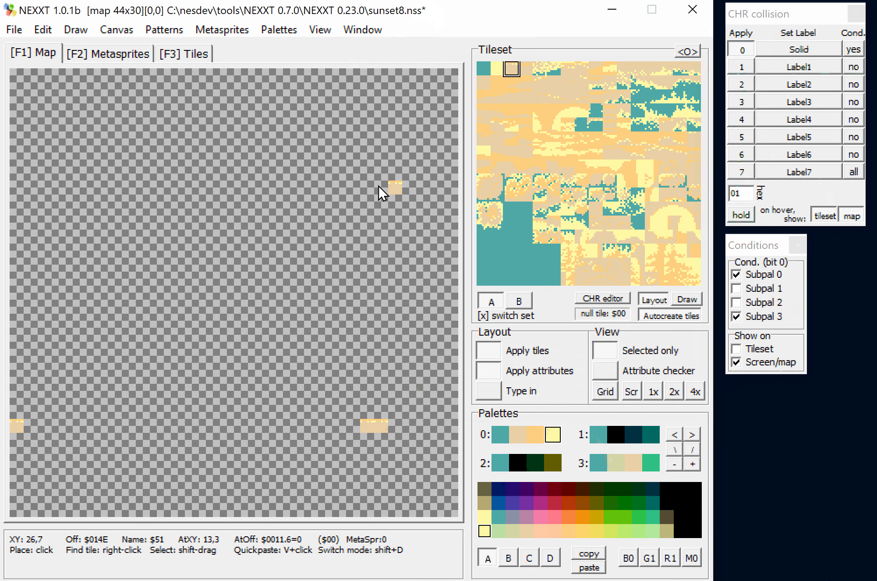
pyautogui.click(601, 346)
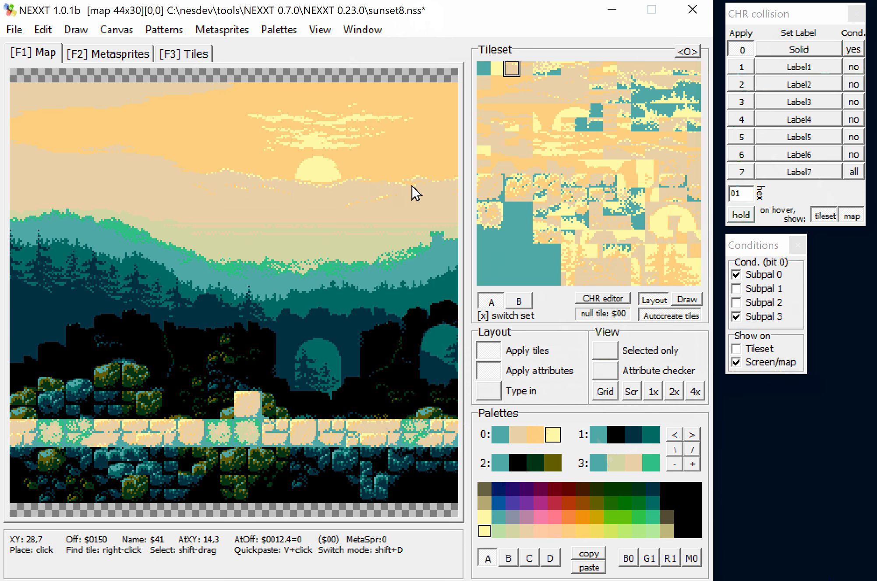
# Place two neighbouring sky tiles on the map in the sky beside the sun, replacing the tile shared with the walkway
pyautogui.click(665, 154)
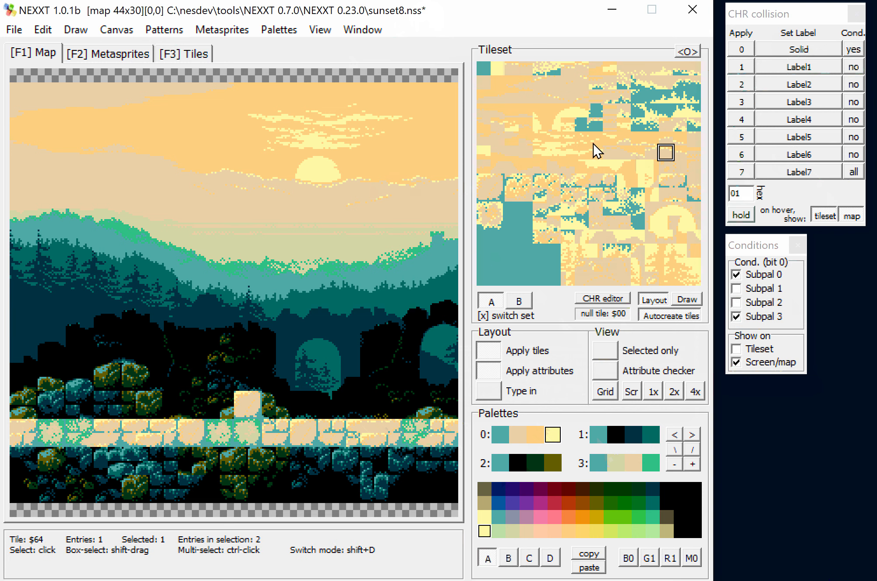
pyautogui.click(651, 154)
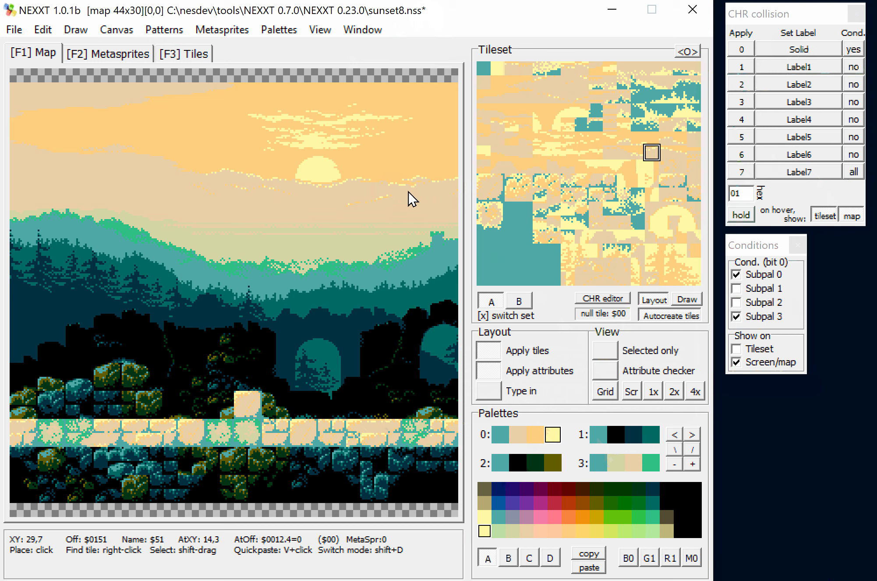
pyautogui.click(381, 186)
pyautogui.click(664, 153)
pyautogui.click(400, 185)
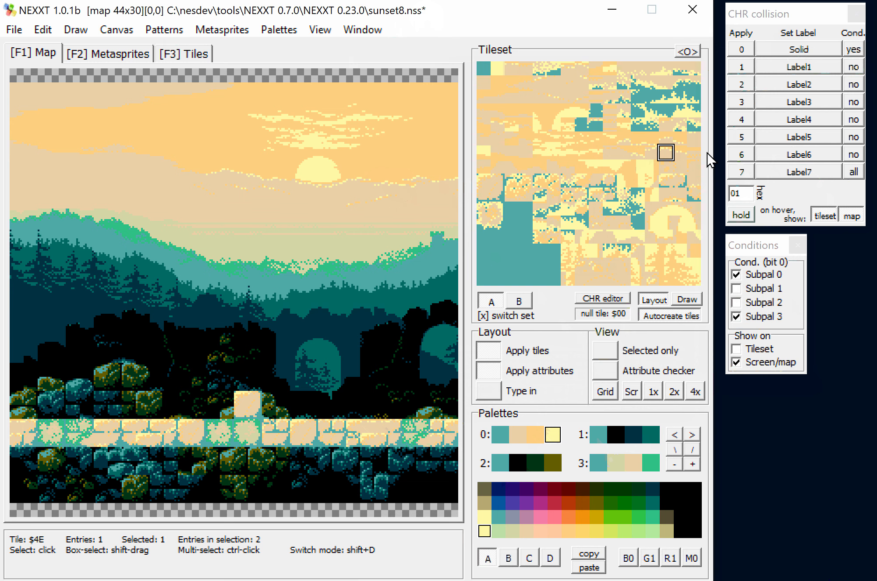
# Hold the collision overlay on and check the Solid tiles across the remaining part of the map
pyautogui.click(741, 214)
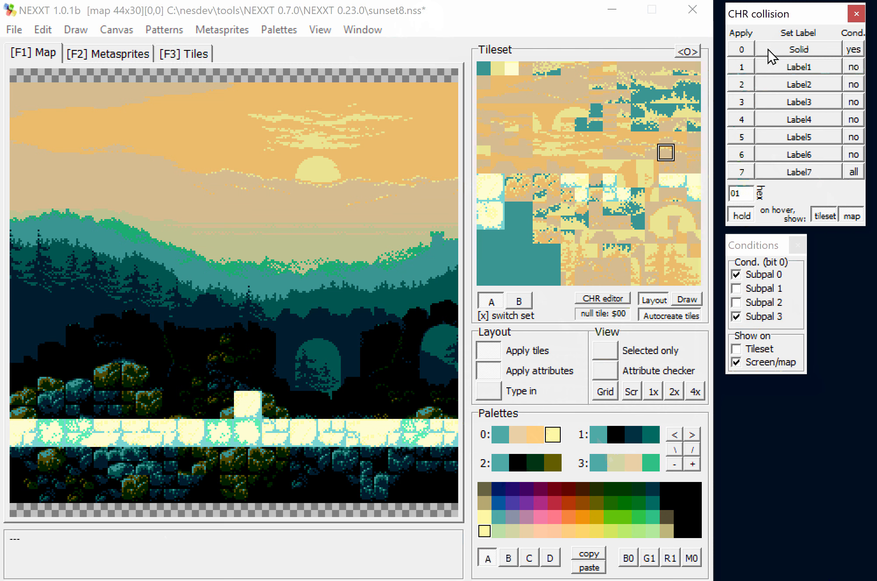
pyautogui.press('Right')
pyautogui.click(406, 21)
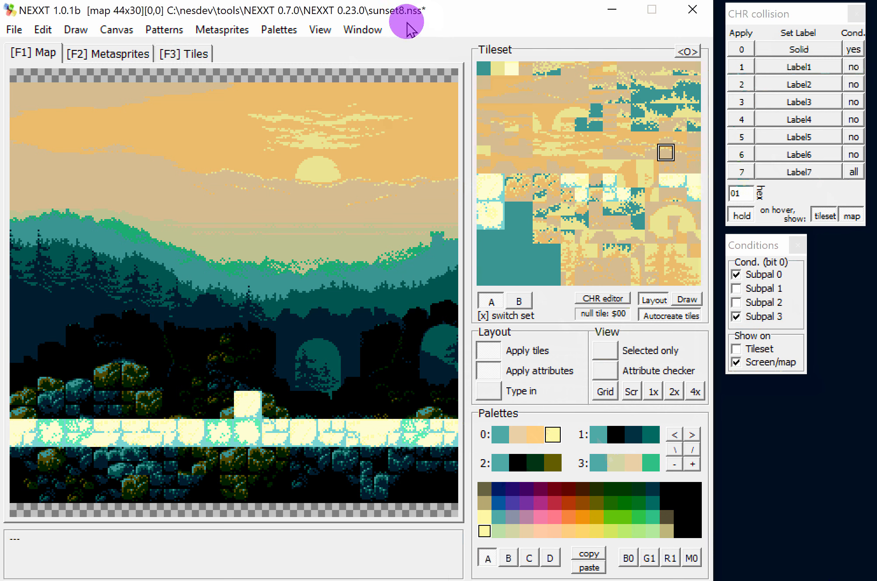
pyautogui.press('Right')
pyautogui.press('Right')
pyautogui.press('Right')
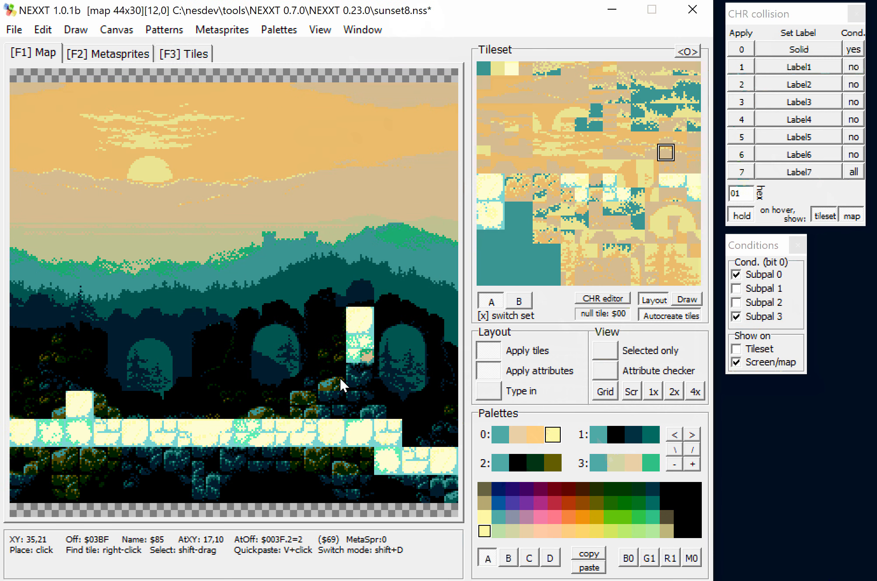
# Check where the pillar's unmarked lower corner tile is used on the map and mark that tile as Solid
pyautogui.rightClick(368, 356)
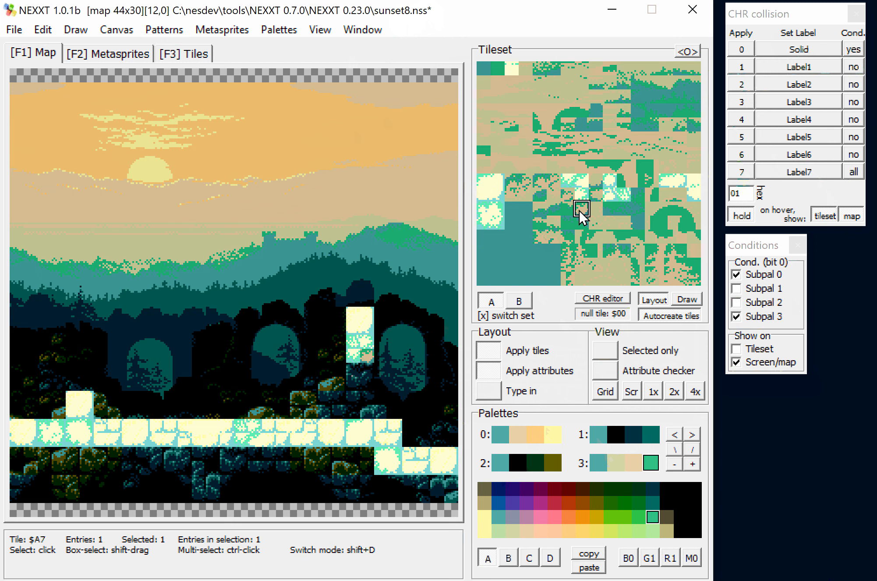
pyautogui.click(600, 353)
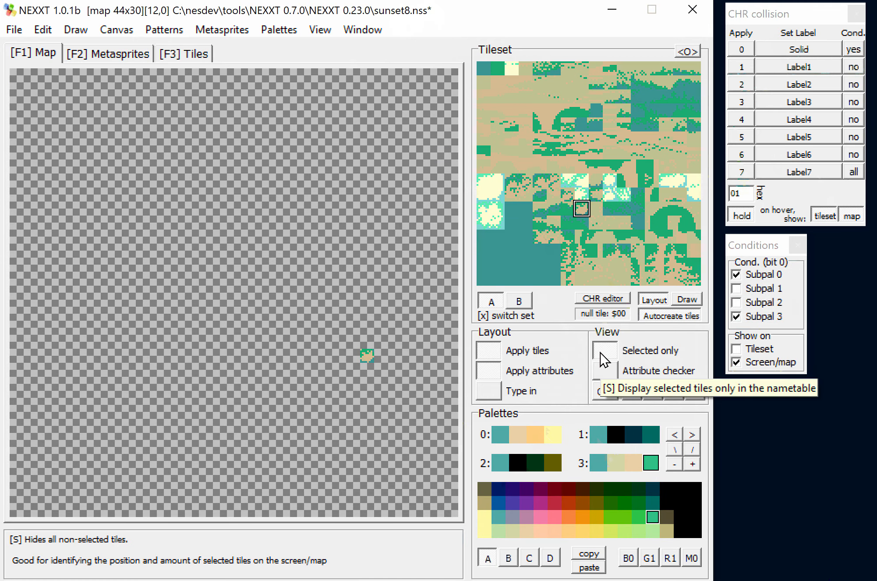
pyautogui.click(604, 359)
pyautogui.press('Left')
pyautogui.press('Left')
pyautogui.press('Left')
pyautogui.press('Right')
pyautogui.press('Right')
pyautogui.press('Right')
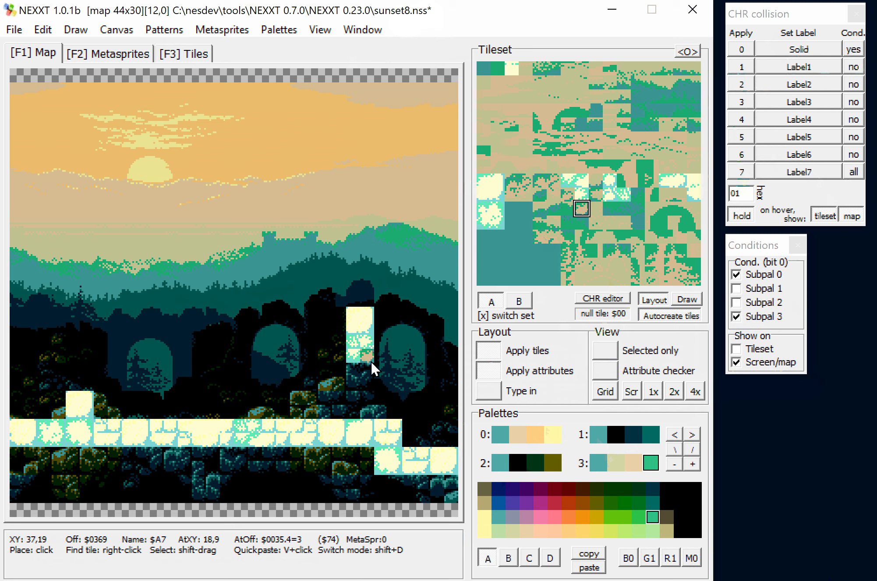
pyautogui.click(742, 49)
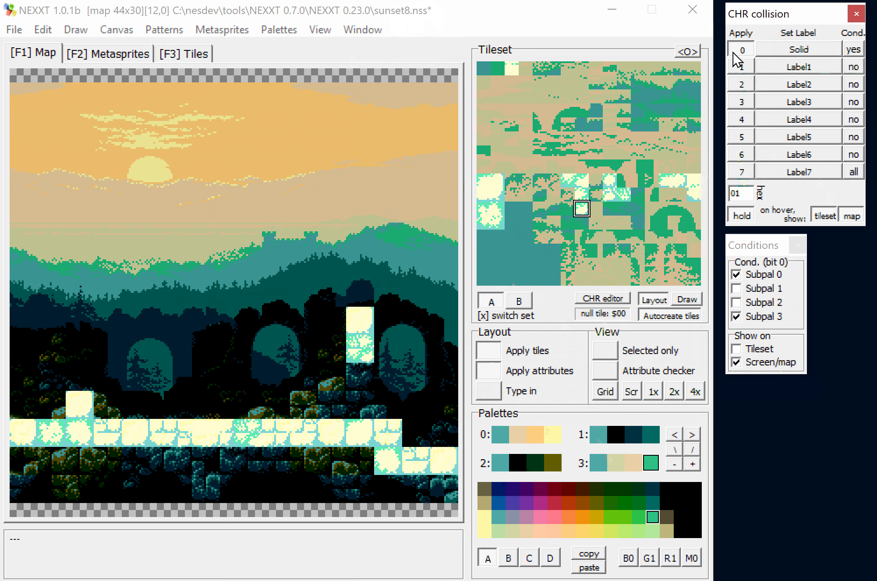
# Select the null tile $00 in the tileset and toggle the Solid bit for it
pyautogui.moveTo(738, 61)
pyautogui.click(484, 68)
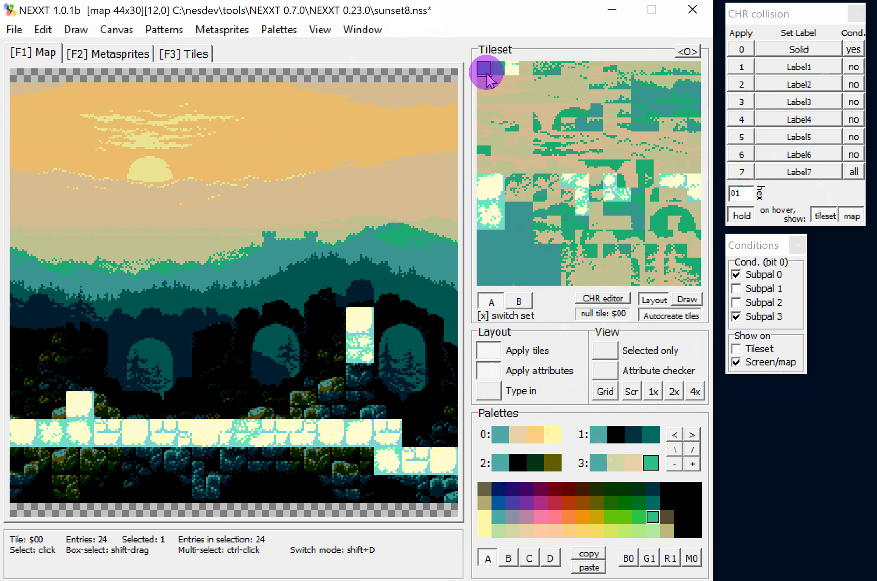
pyautogui.click(742, 49)
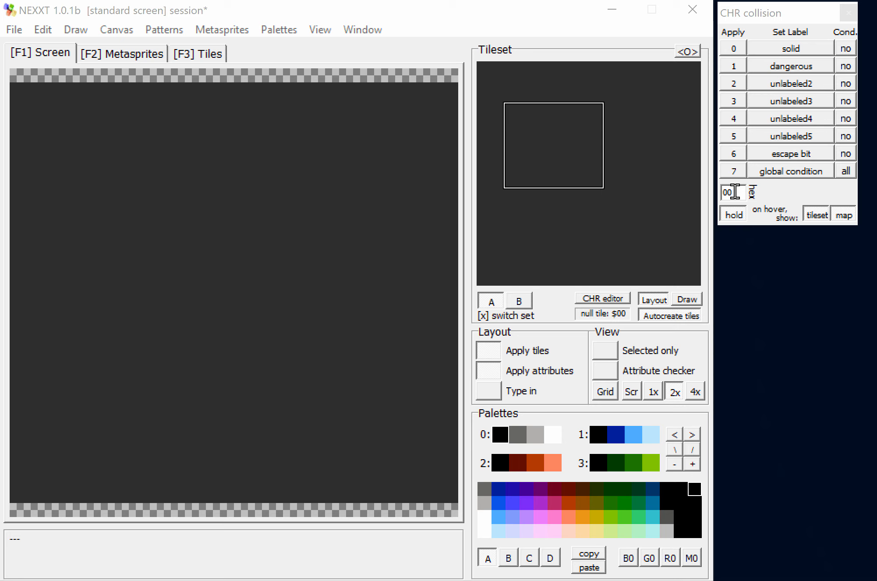
# Try the hex values 01 and 80 as the collision byte for the selected tile block
pyautogui.doubleClick(735, 191)
pyautogui.press('BackSpace')
pyautogui.write('01')
pyautogui.press('Return')
pyautogui.press('BackSpace')
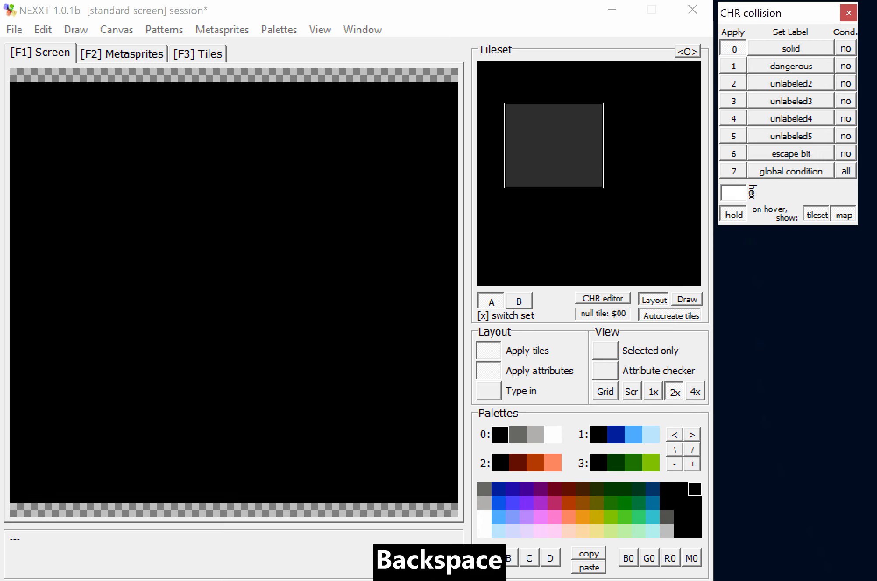
pyautogui.write('80')
pyautogui.press('BackSpace')
pyautogui.press('Return')
# Set the collision byte of the selected tile block to hex CC
pyautogui.press('BackSpace')
pyautogui.write('cc')
pyautogui.press('Return')
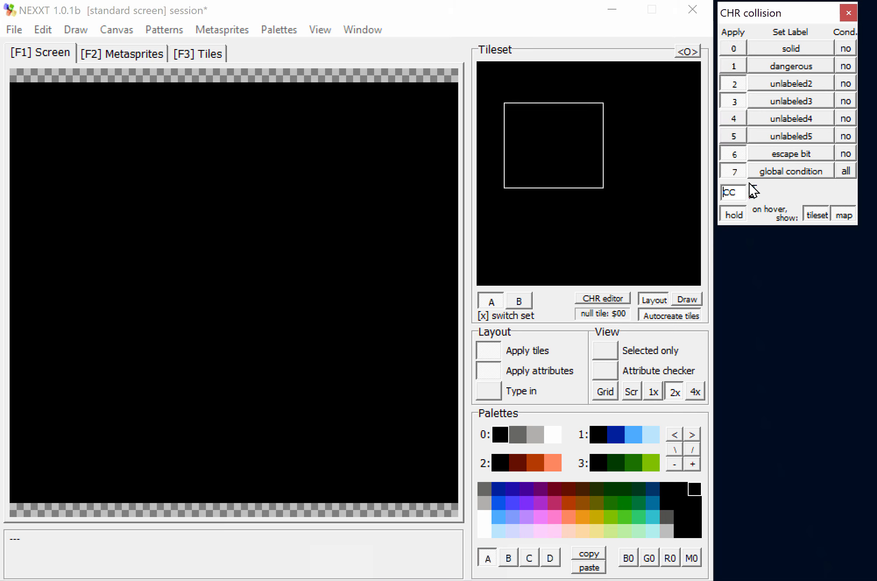
# Select a tileset block partly overlapping the CC block, apply bits 4 and 5 to it, and select the six overlapping tiles
pyautogui.moveTo(568, 166); pyautogui.dragTo(639, 239)
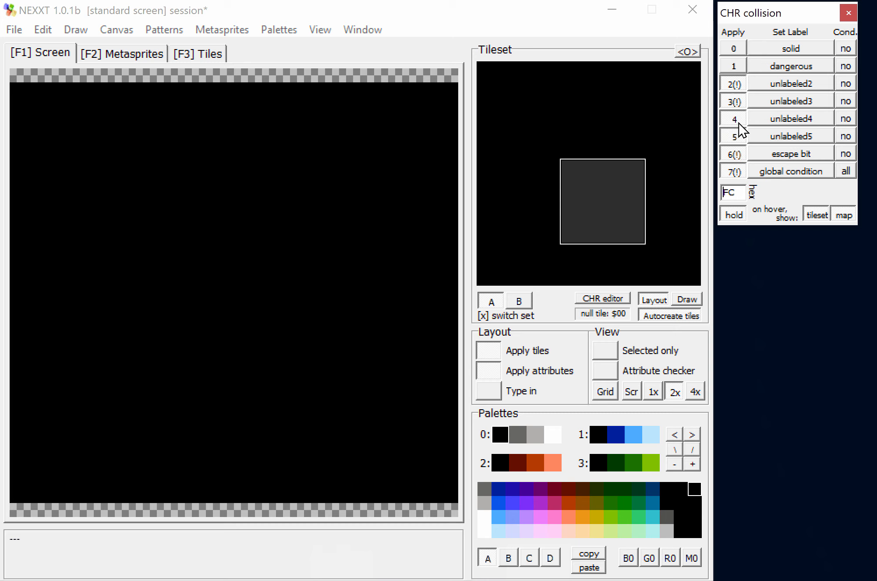
pyautogui.click(737, 192)
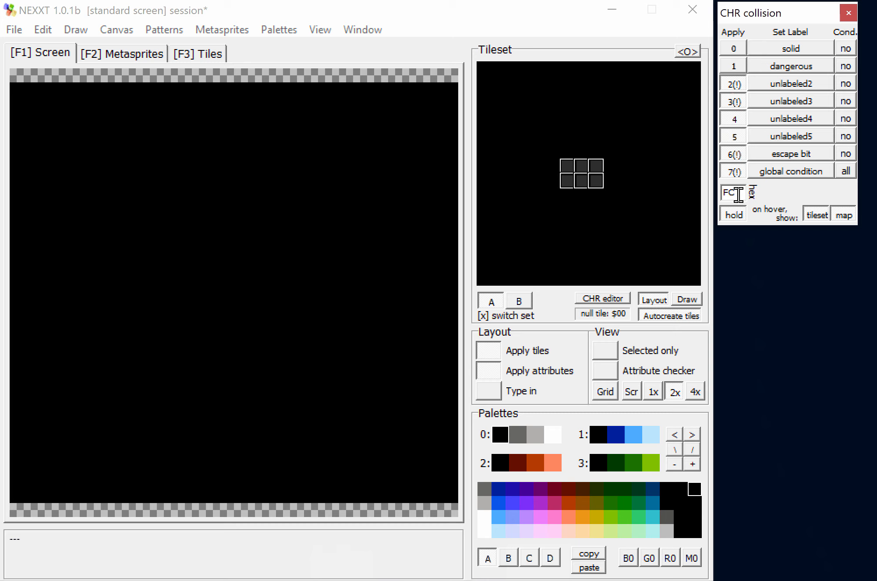
pyautogui.click(859, 487)
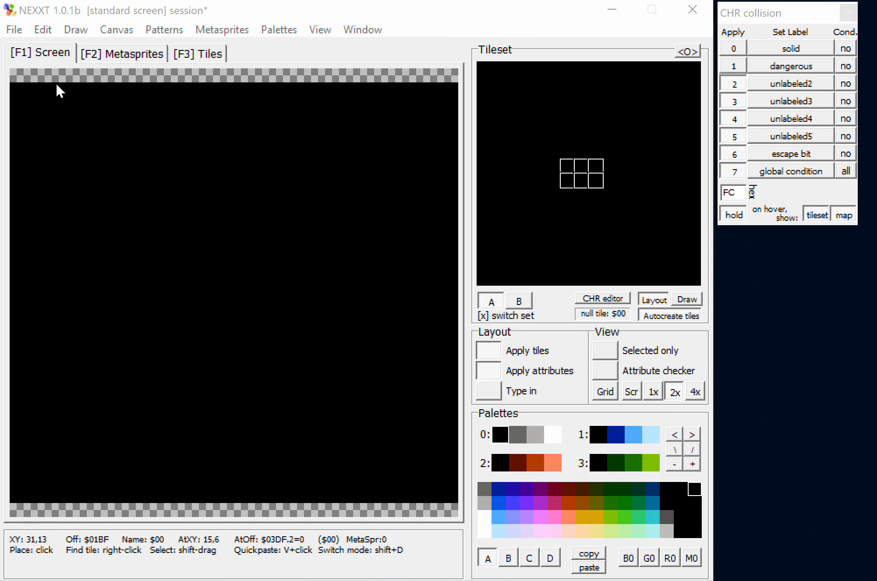
# Show the file options for opening and saving tile properties (.tprop)
pyautogui.click(12, 30)
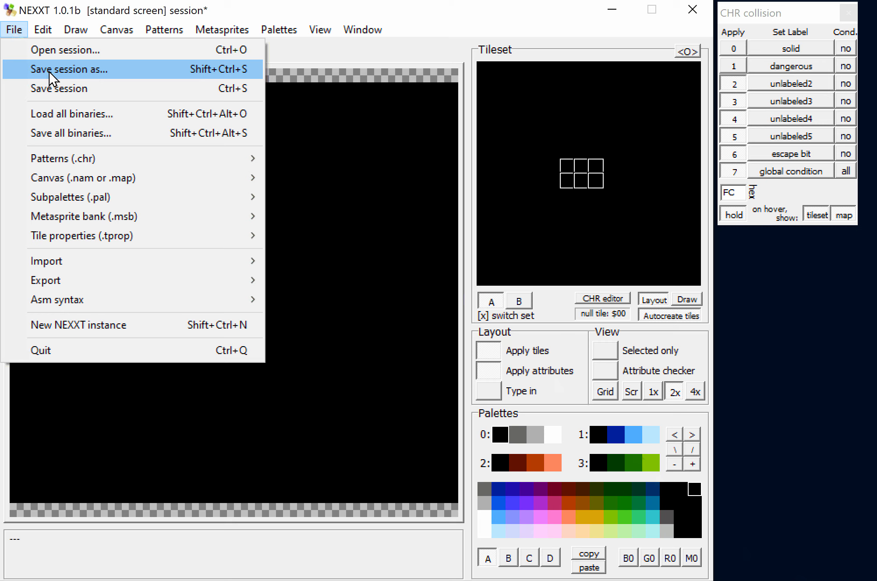
pyautogui.moveTo(92, 240)
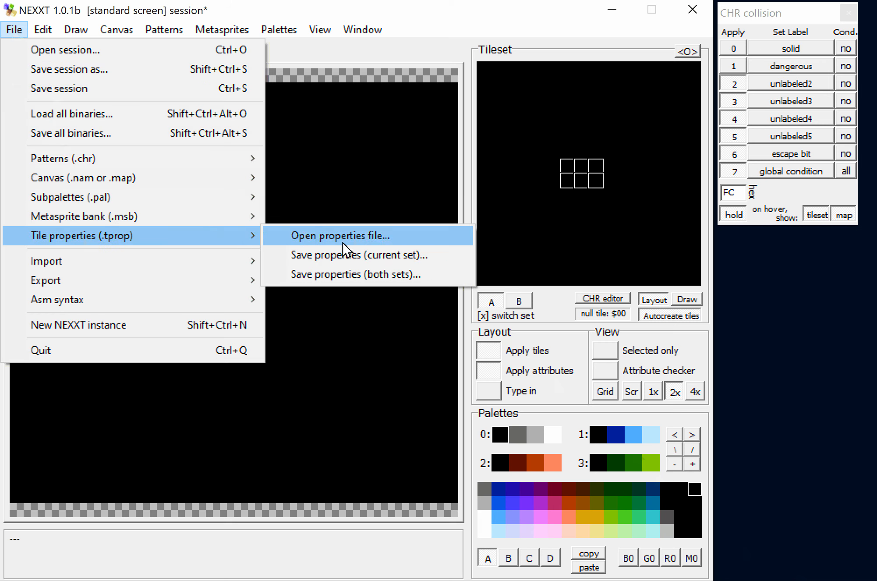